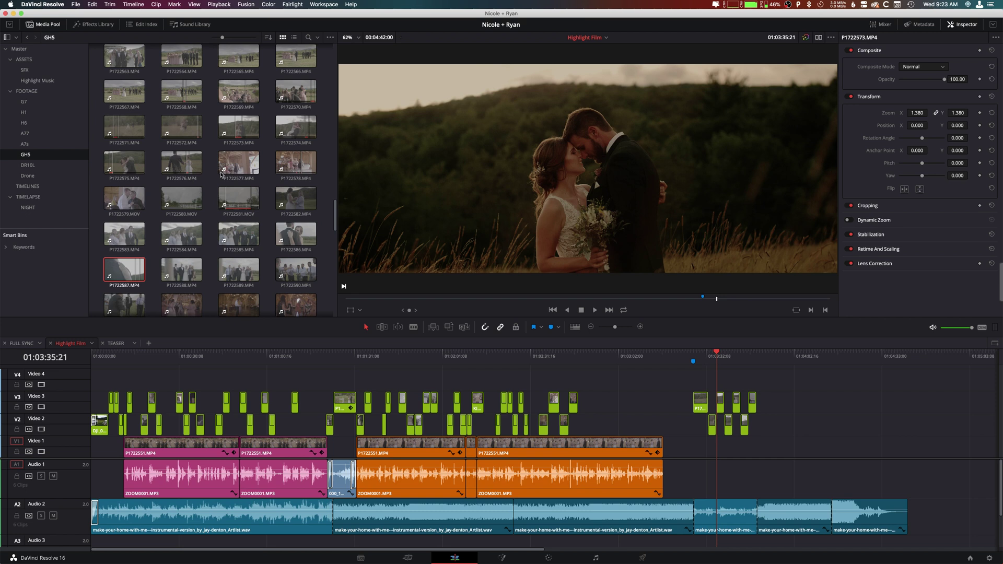
- Load P1722578.MP4 into the source viewer, scrub to the first dance and play it briefly
scroll(221, 174, up, 10)
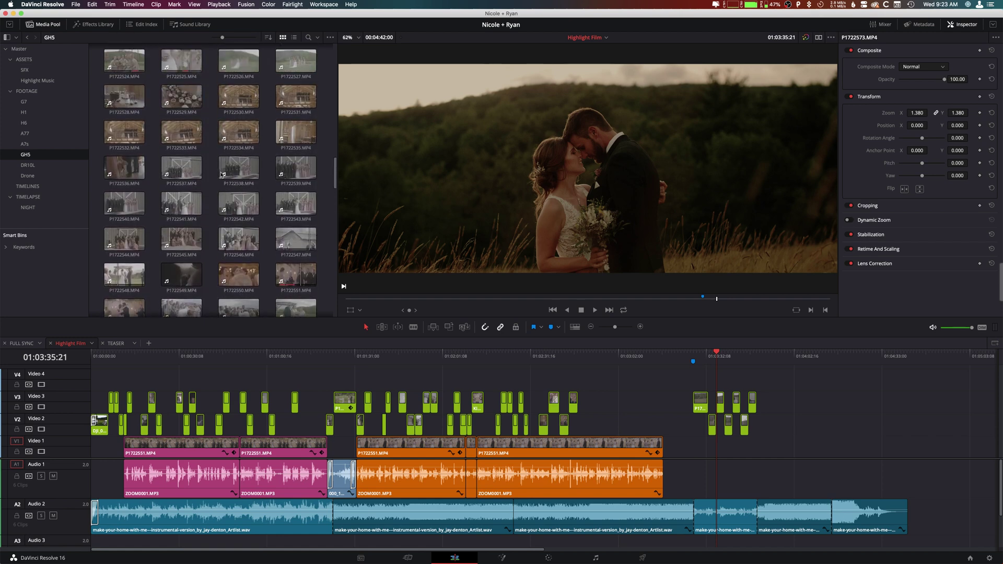
scroll(221, 174, down, 10)
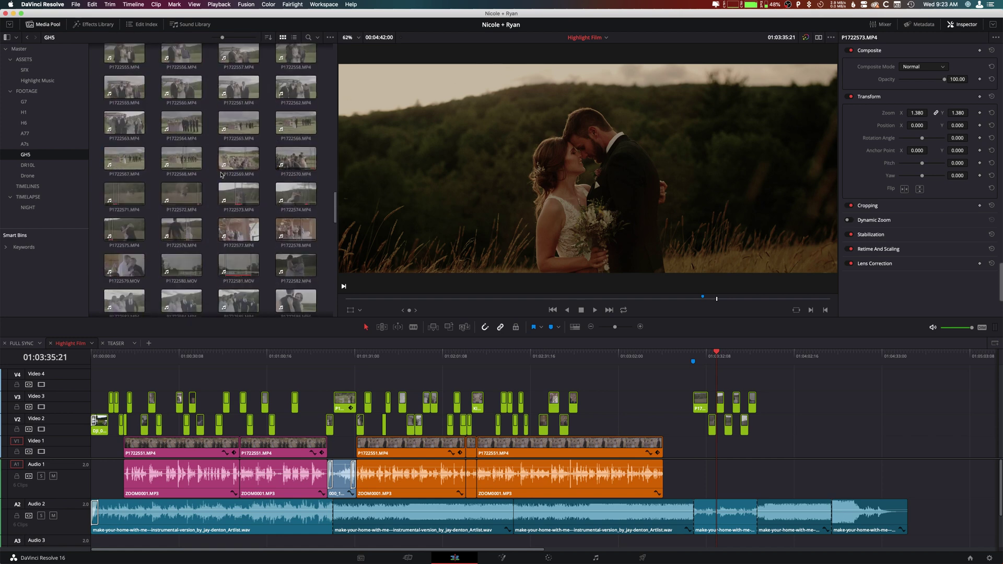
scroll(224, 175, down, 3)
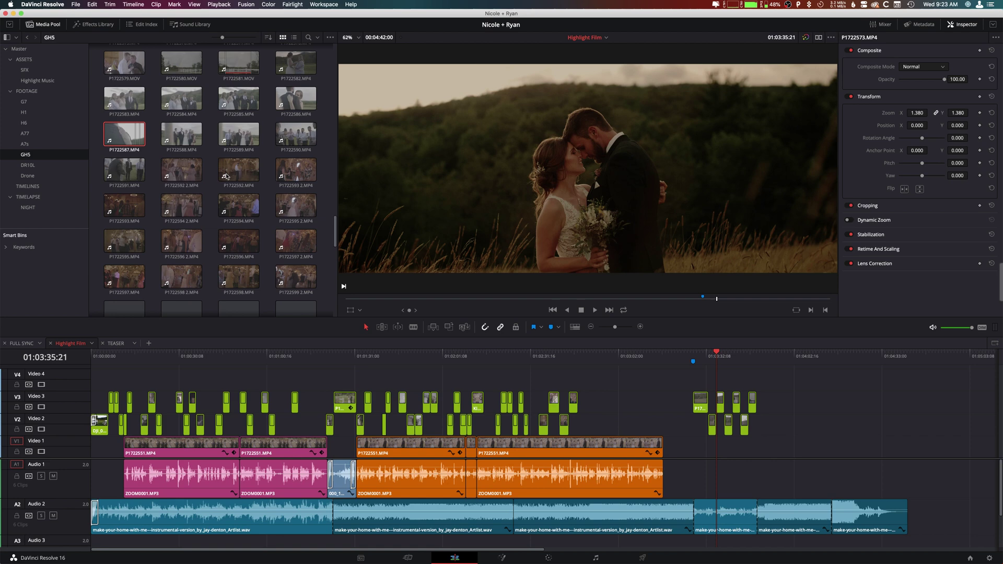
scroll(226, 176, up, 6)
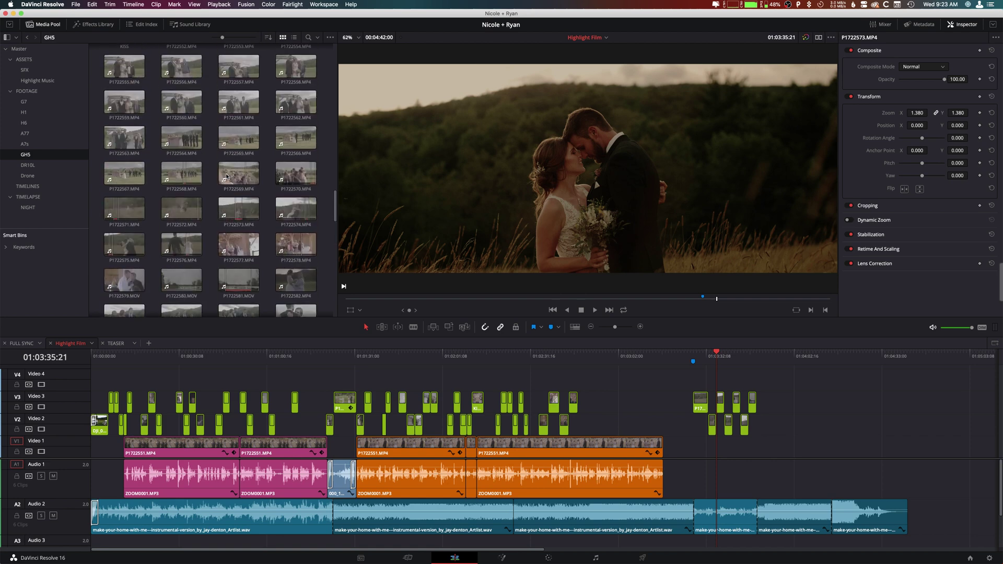
double_click(295, 246)
drag(601, 299, 702, 299)
key(space)
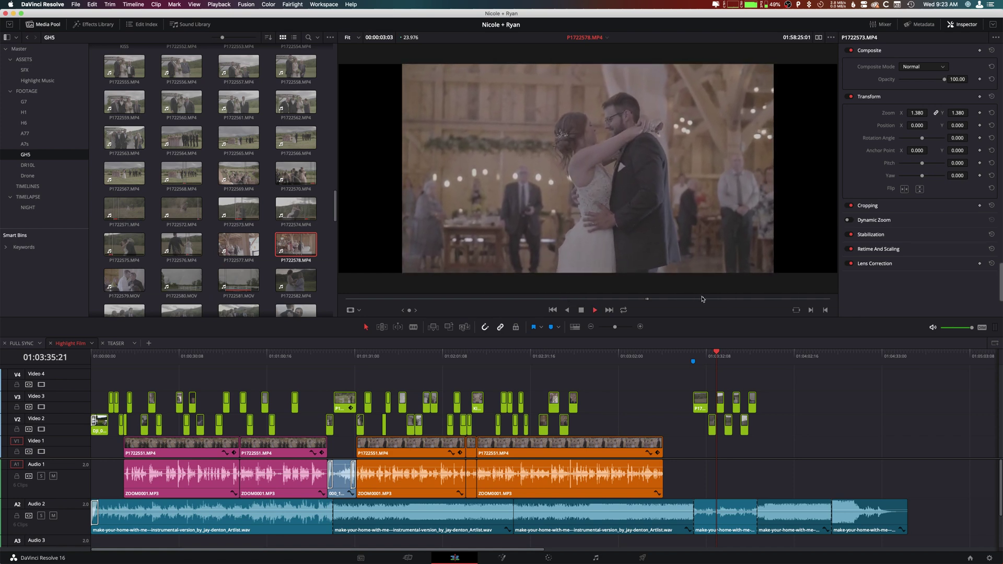
key(space)
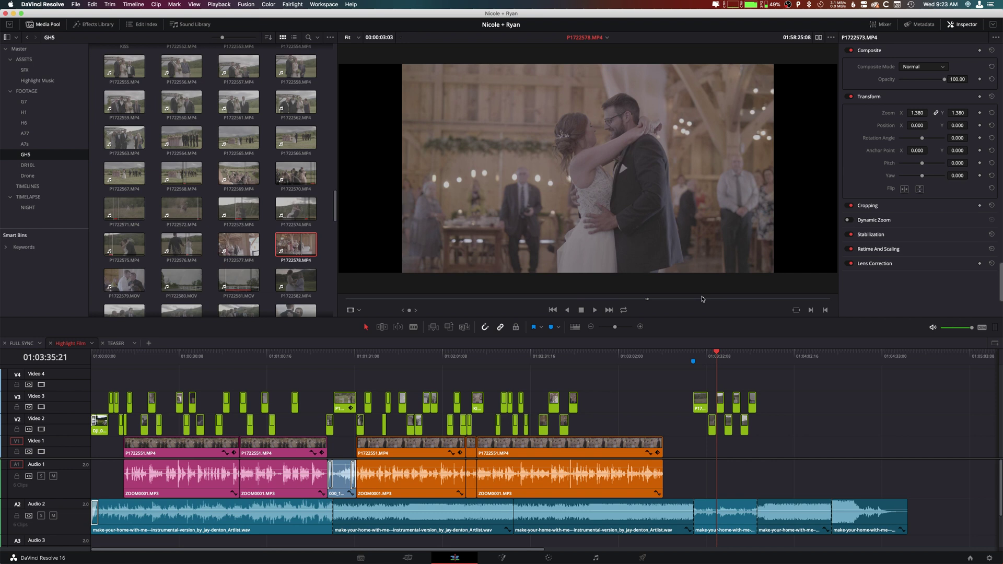
- Replay the first dance from an earlier point and stop at the chosen moment
click(699, 299)
key(space)
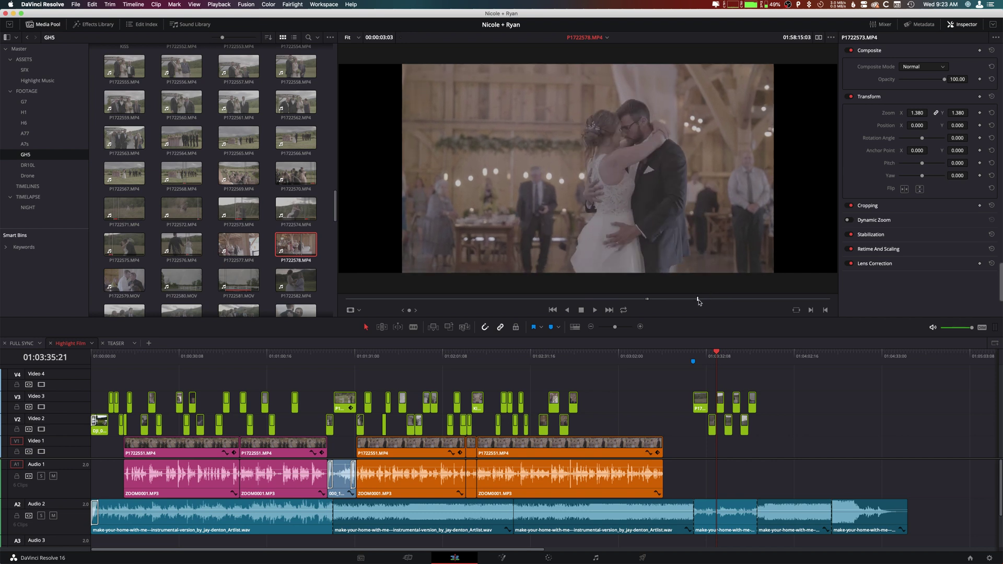
key(space)
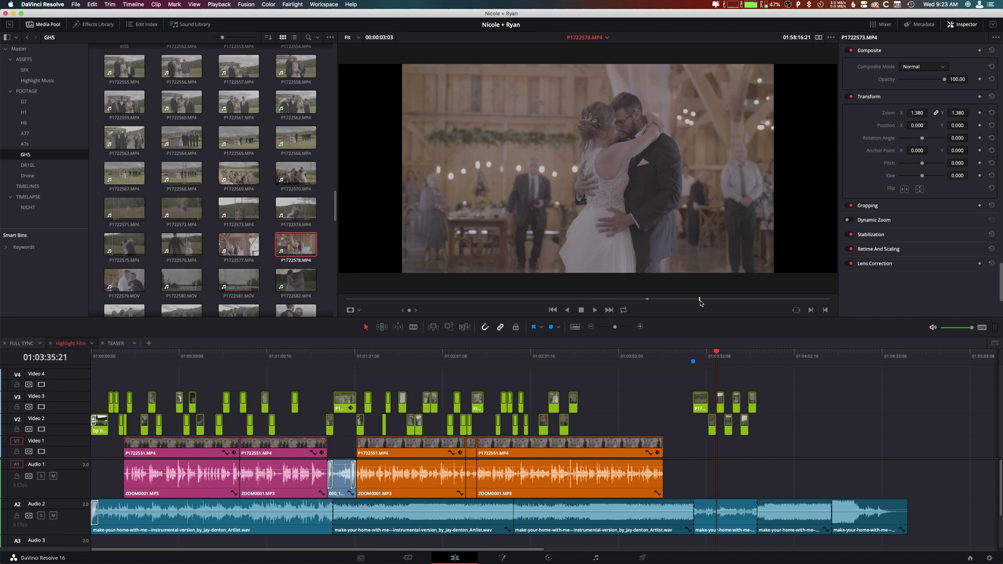
drag(703, 303, 702, 303)
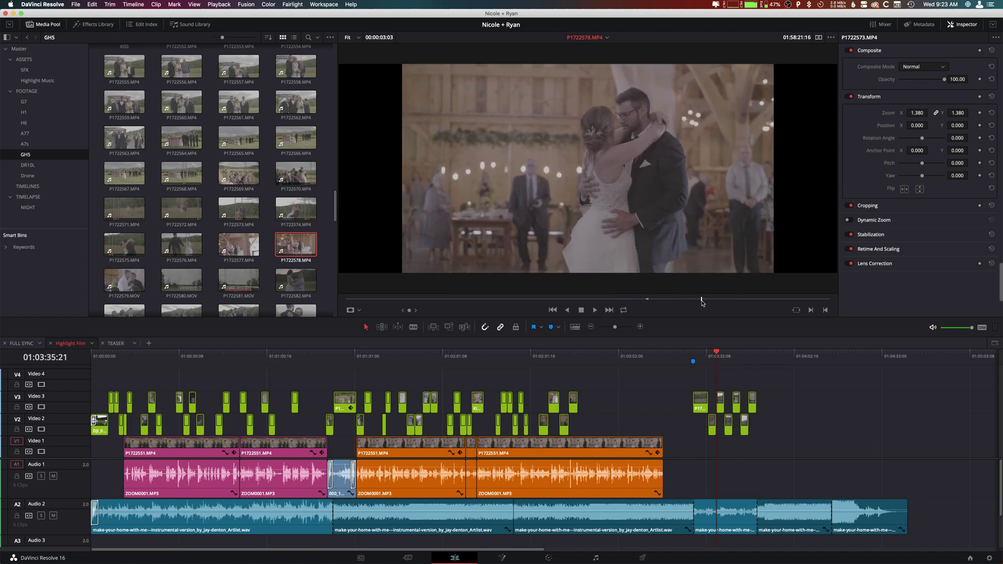
key(space)
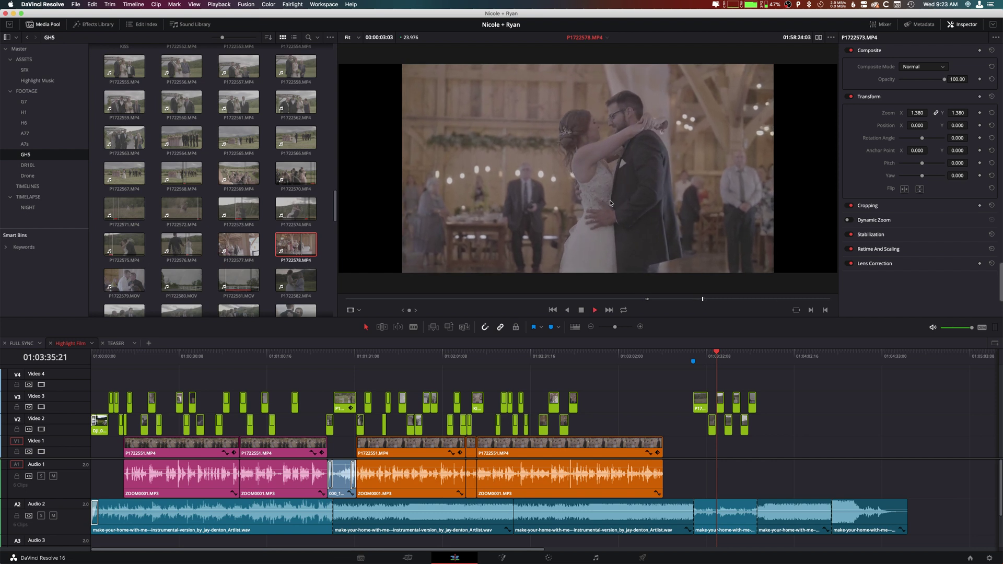
key(space)
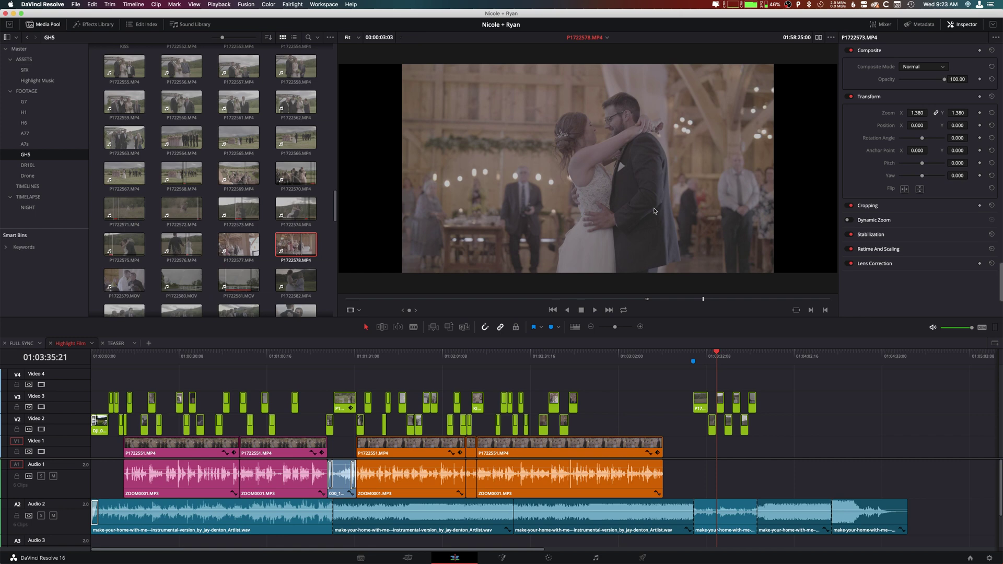
right_click(304, 250)
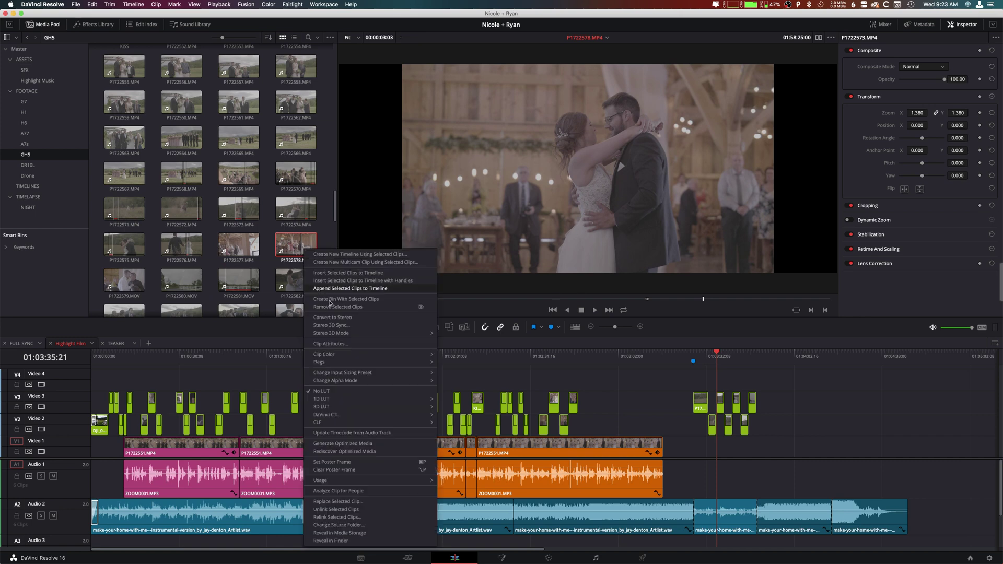
click(358, 344)
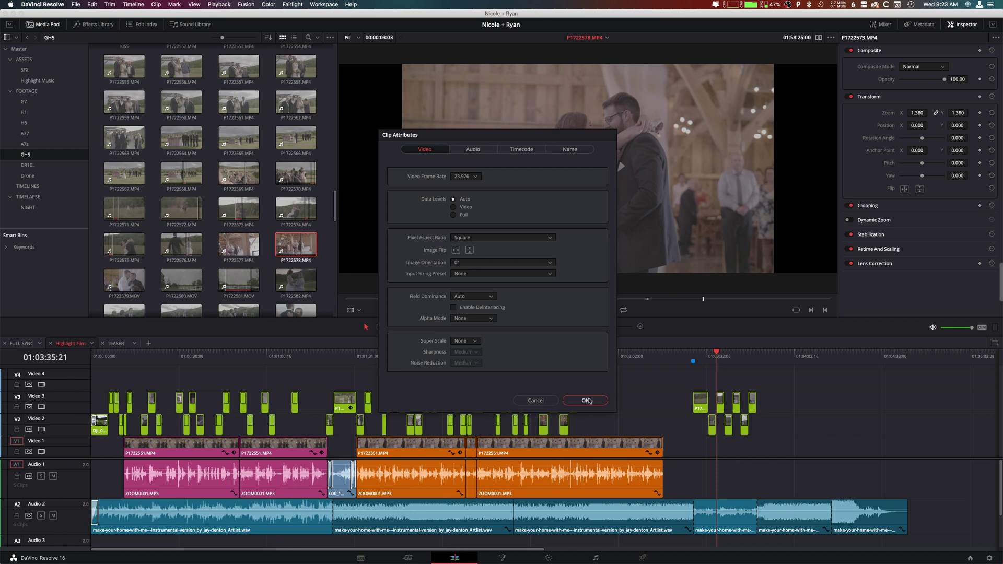
click(587, 400)
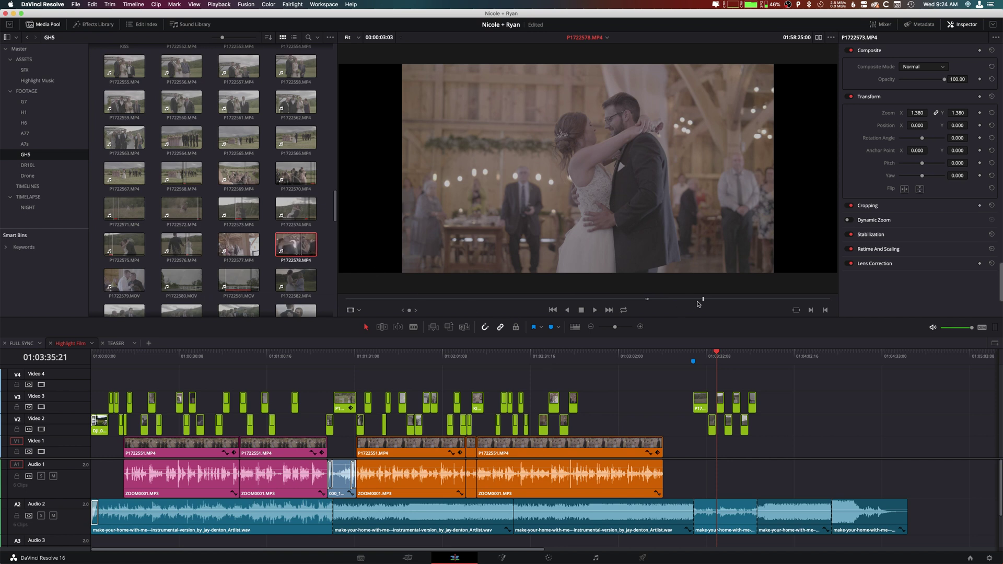
- Preview the dance from its starting moment and stop where the subclip should end
click(699, 300)
key(space)
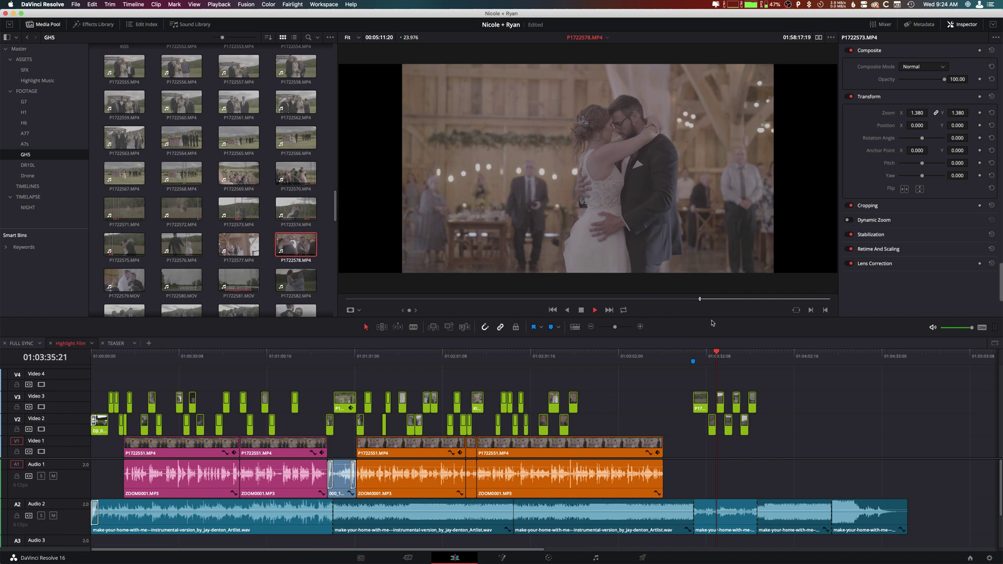
key(space)
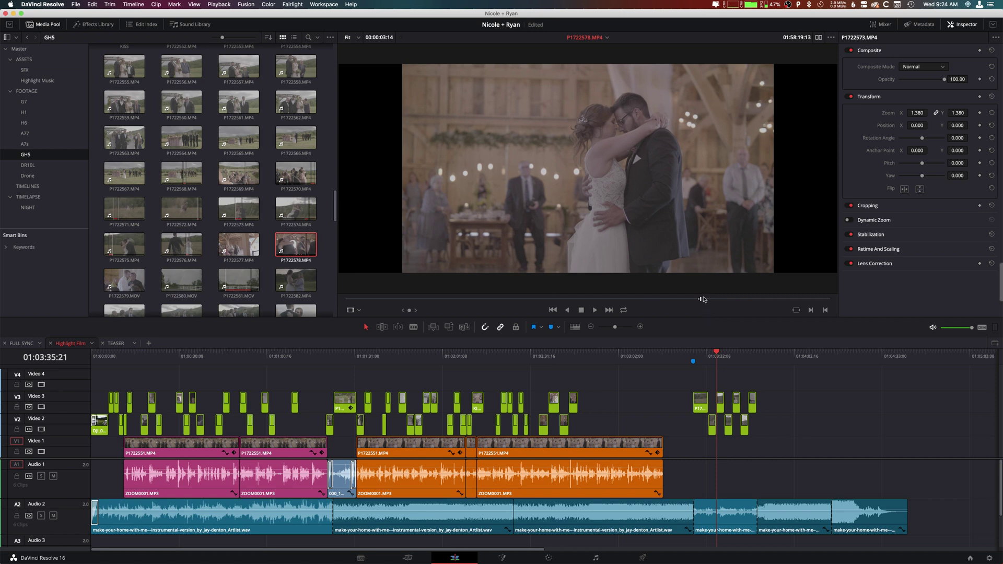
- Create a subclip of P1722578 from the viewer scrubber's Create SubClip option
right_click(703, 299)
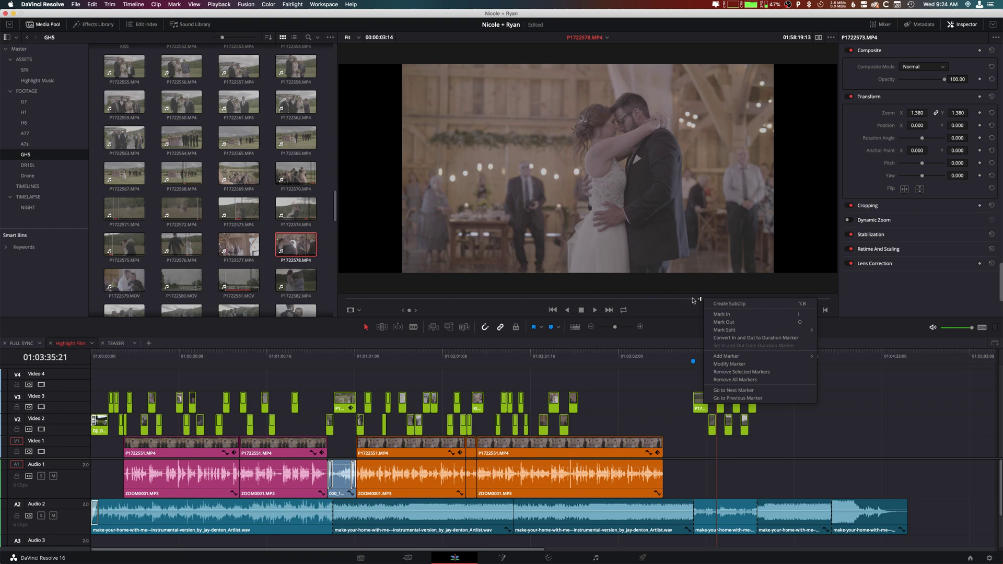
key(Escape)
right_click(703, 300)
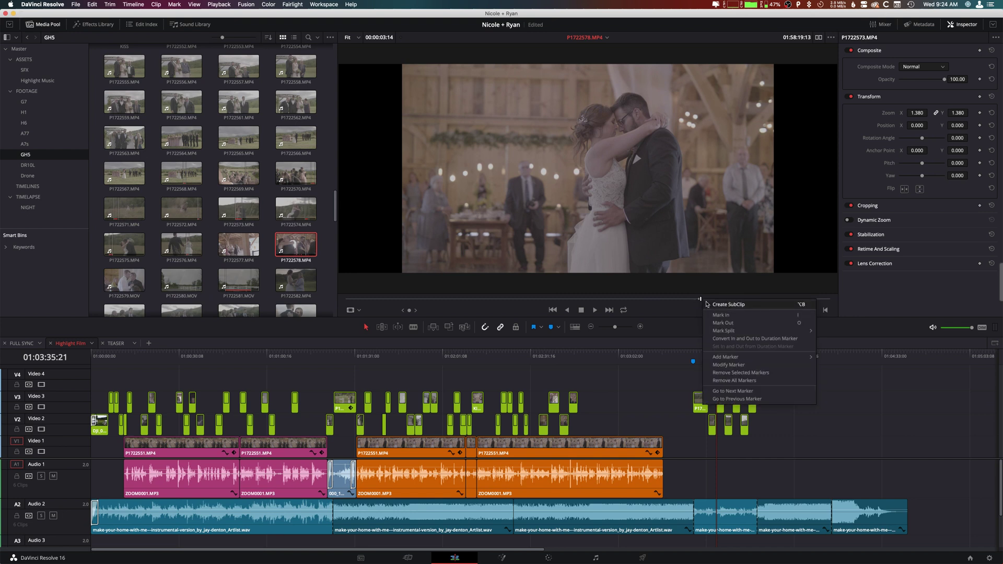
click(709, 304)
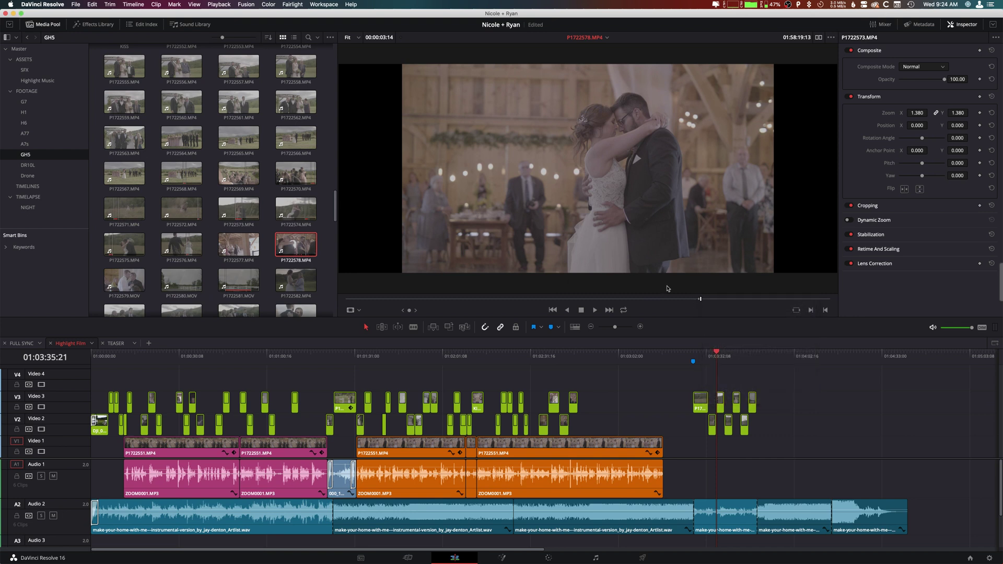
drag(589, 238, 574, 285)
right_click(712, 302)
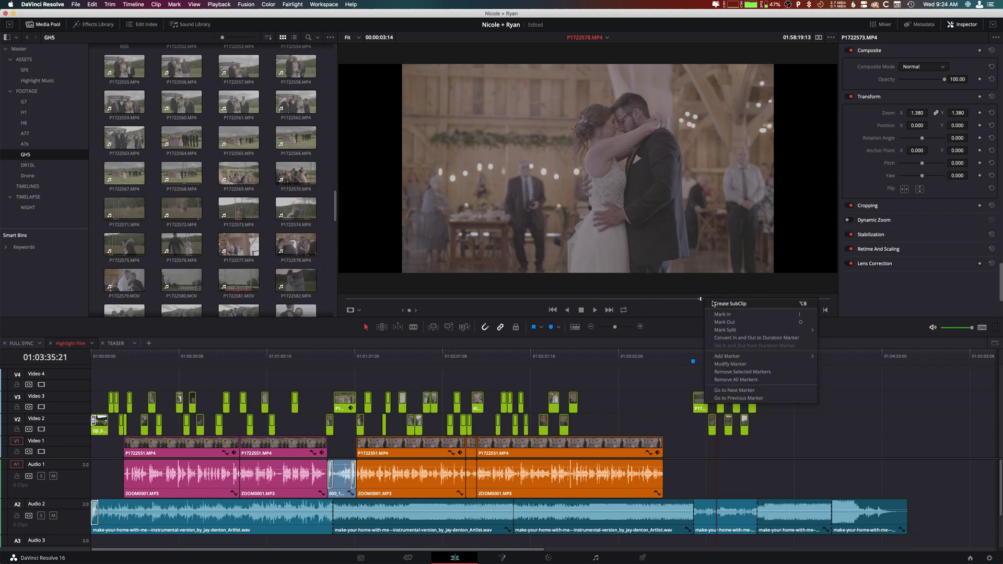
click(714, 304)
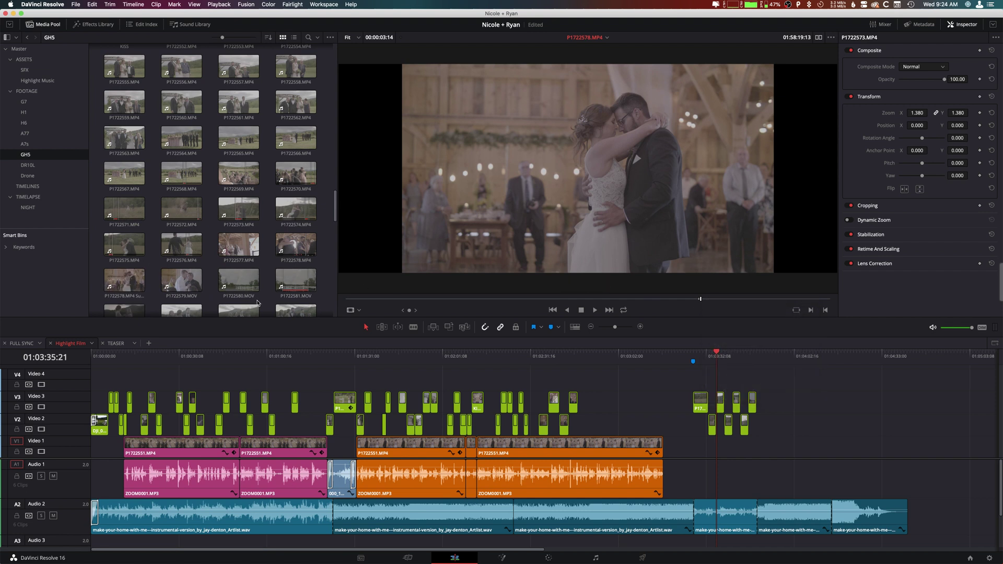
- Load the new P1722578 dance subclip into the viewer and play it
click(133, 299)
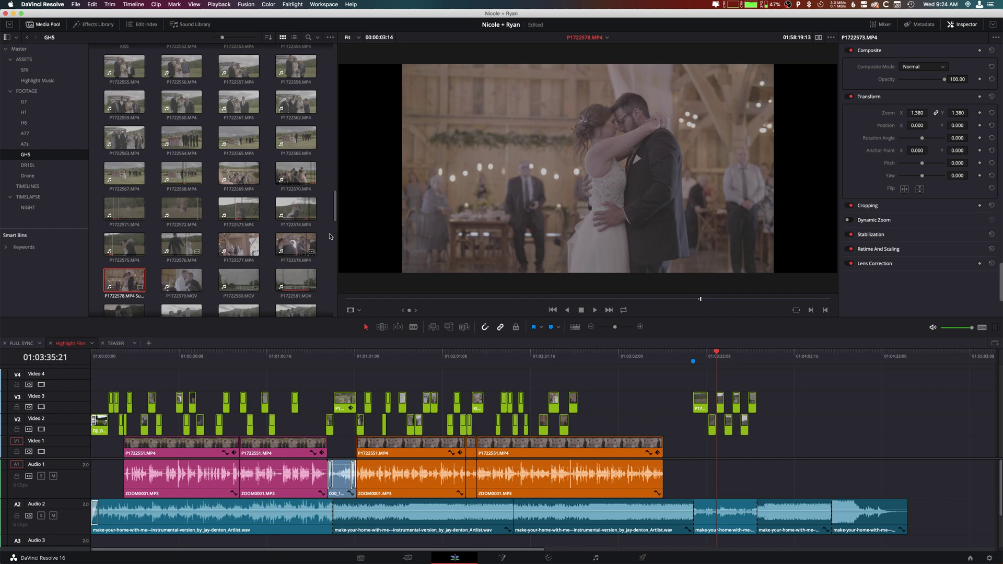
scroll(303, 240, down, 2)
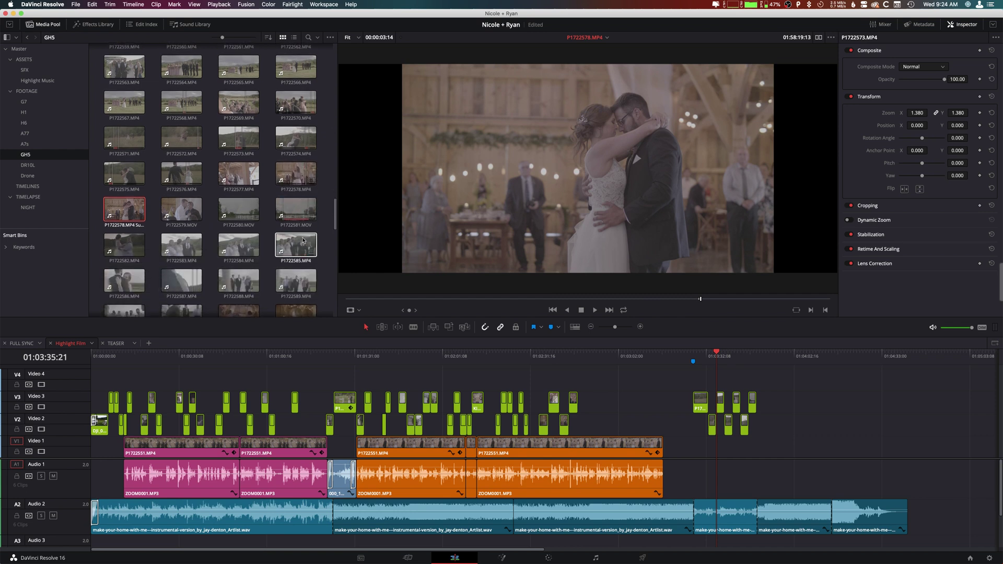
double_click(125, 215)
key(space)
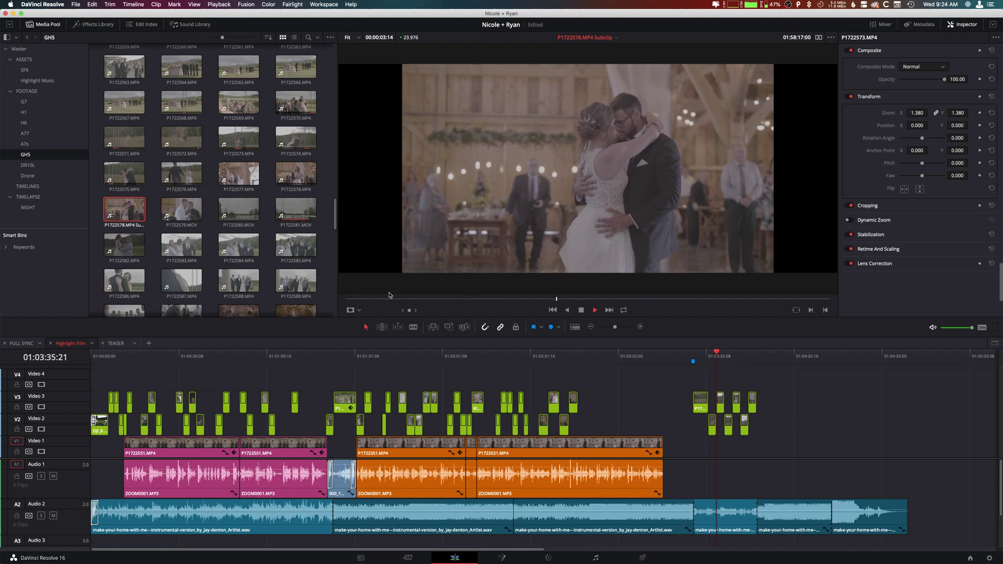
key(space)
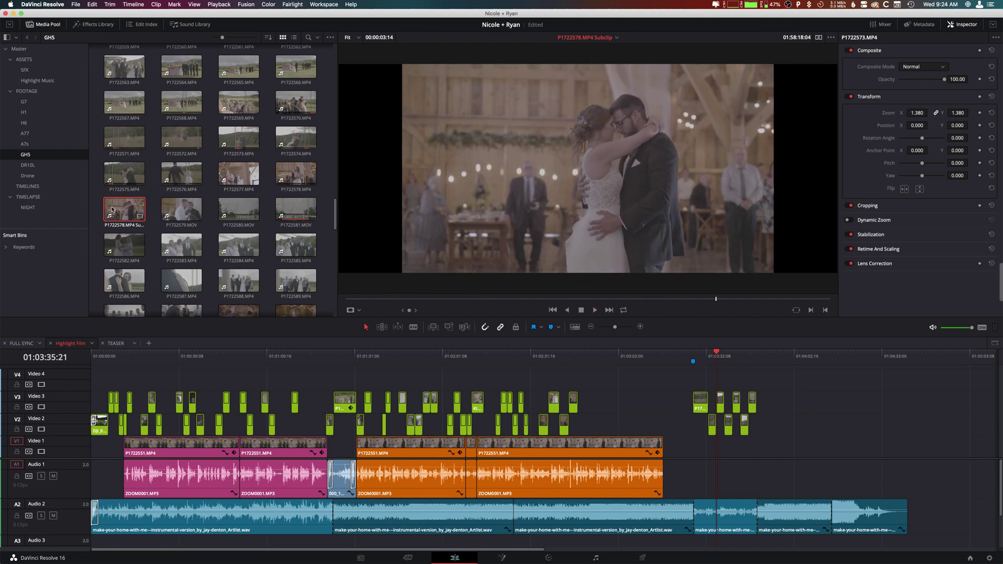
- Set the subclip's Video Frame Rate to 59.94 in Clip Attributes and play it
right_click(125, 211)
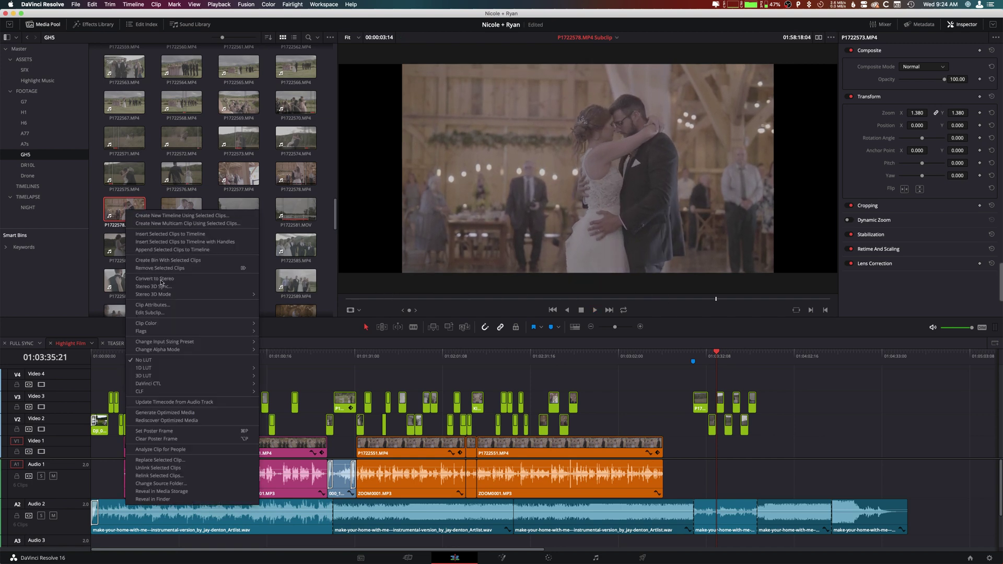
click(171, 305)
click(466, 177)
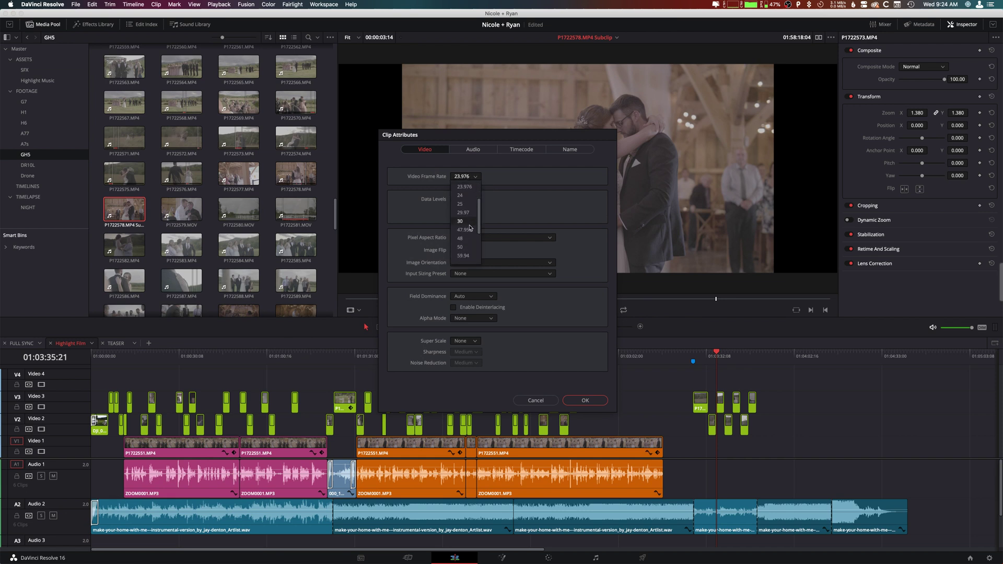
click(463, 230)
click(586, 400)
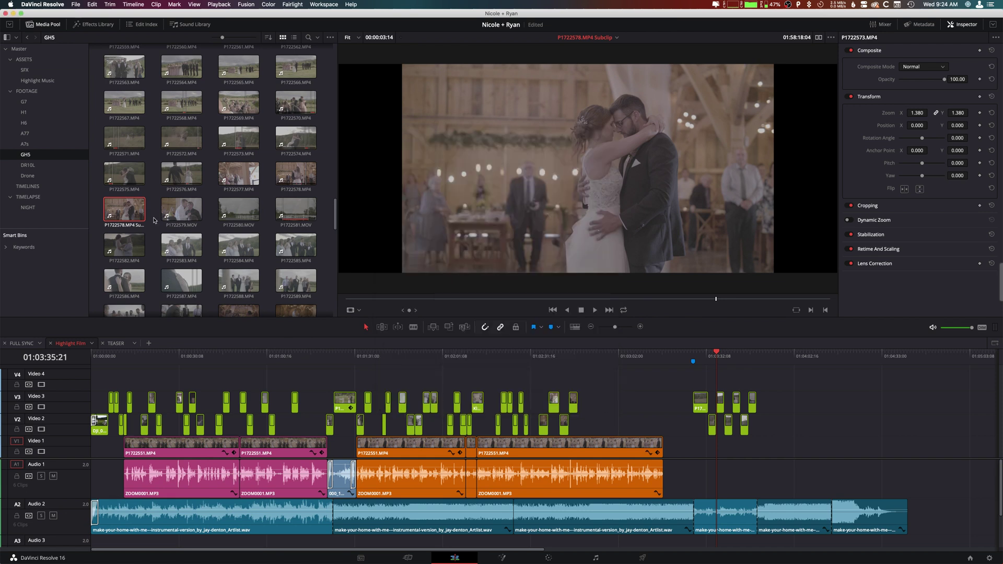
key(space)
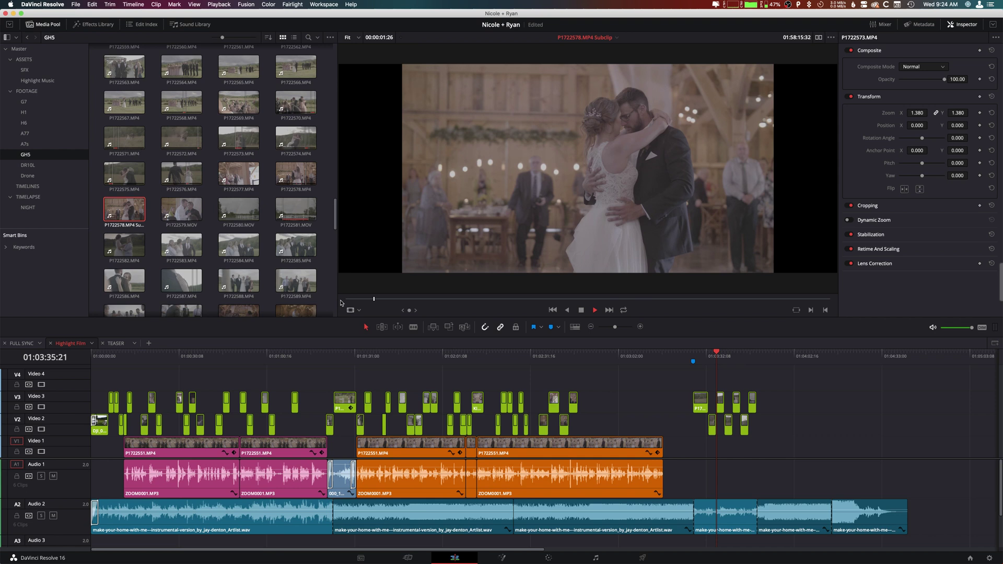
key(space)
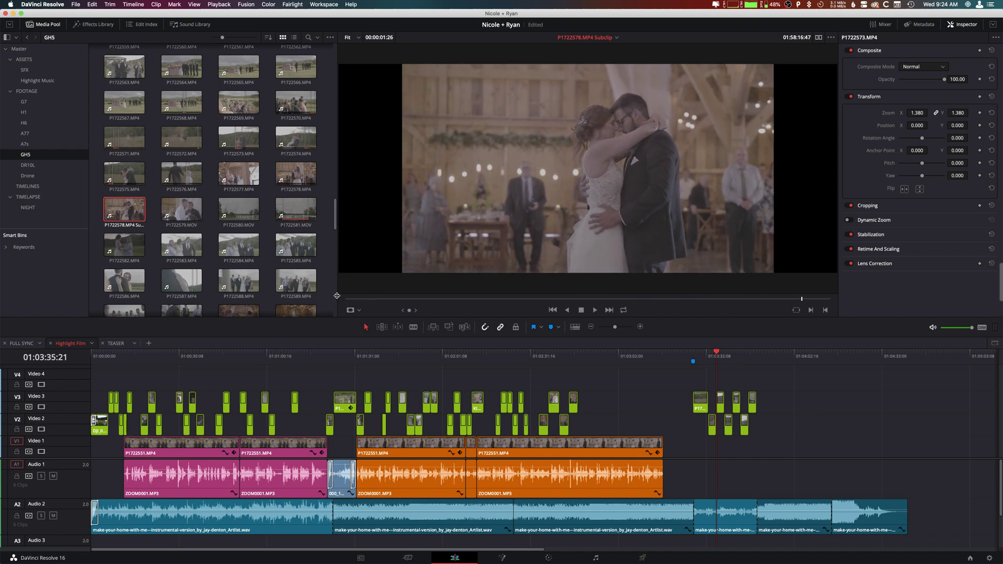
click(296, 176)
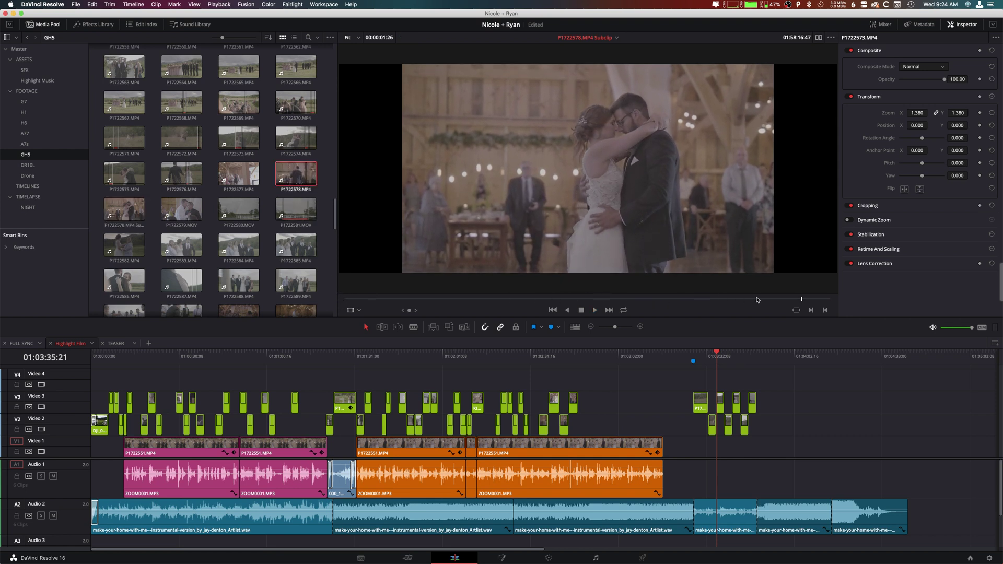
click(796, 299)
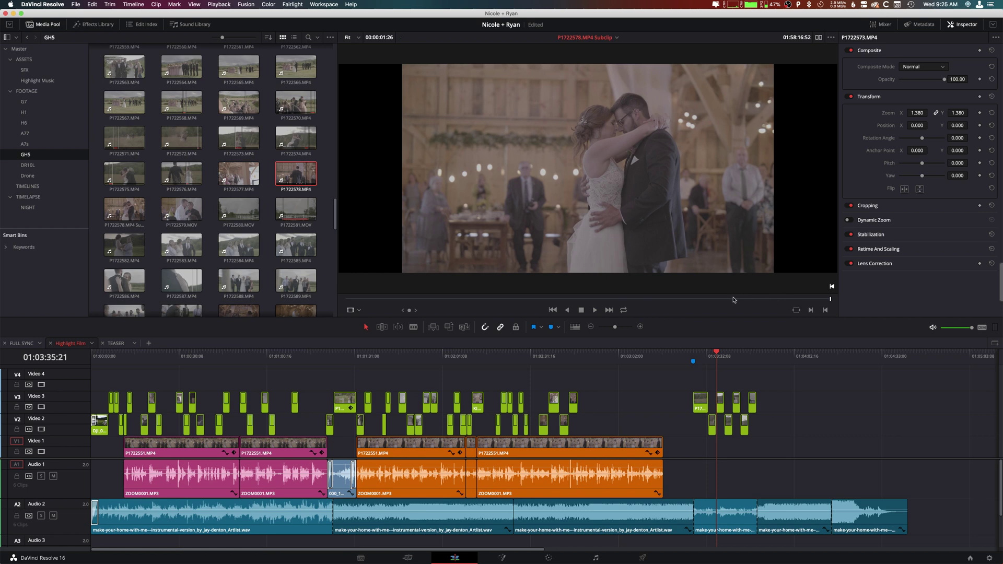
double_click(286, 171)
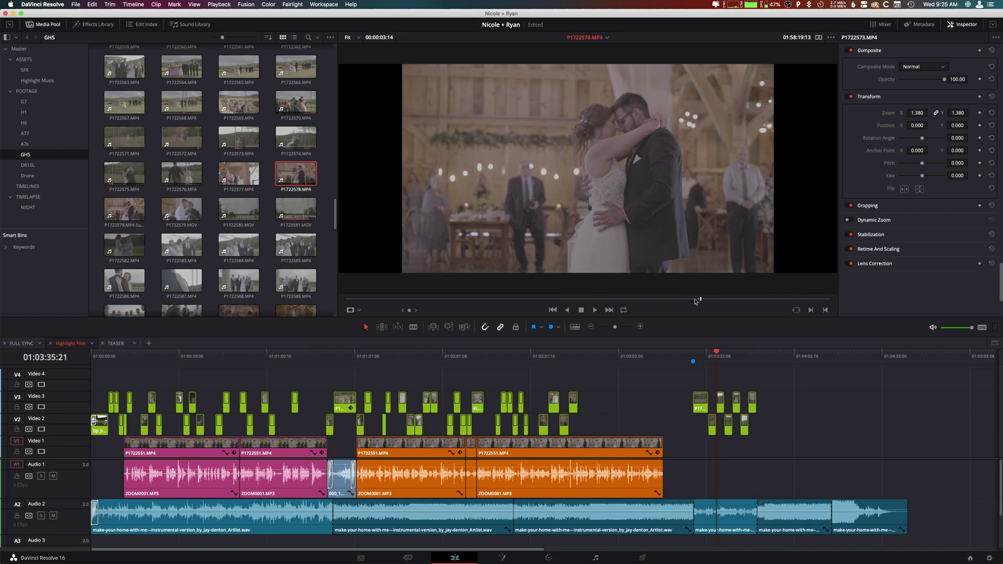
key(space)
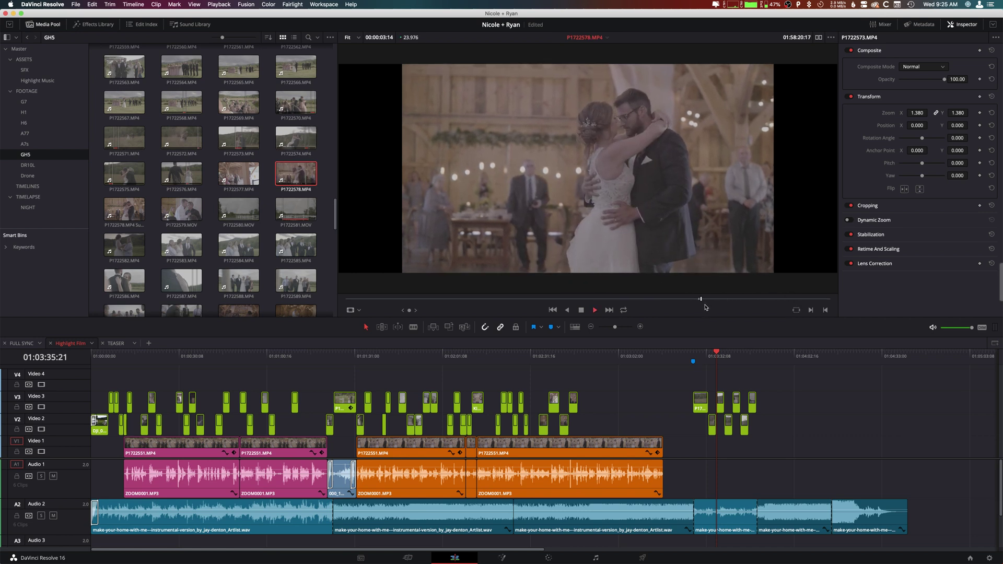
key(space)
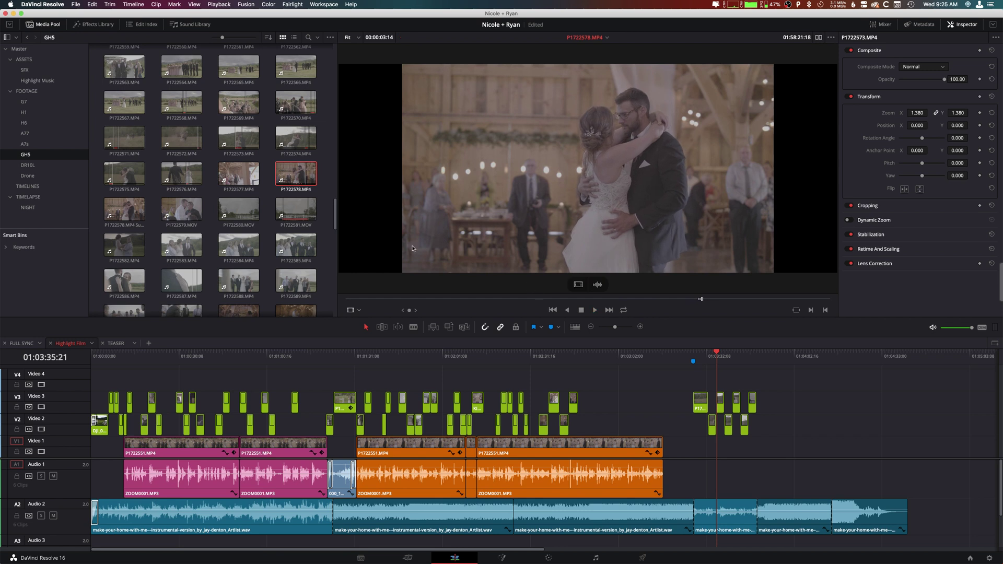
click(125, 210)
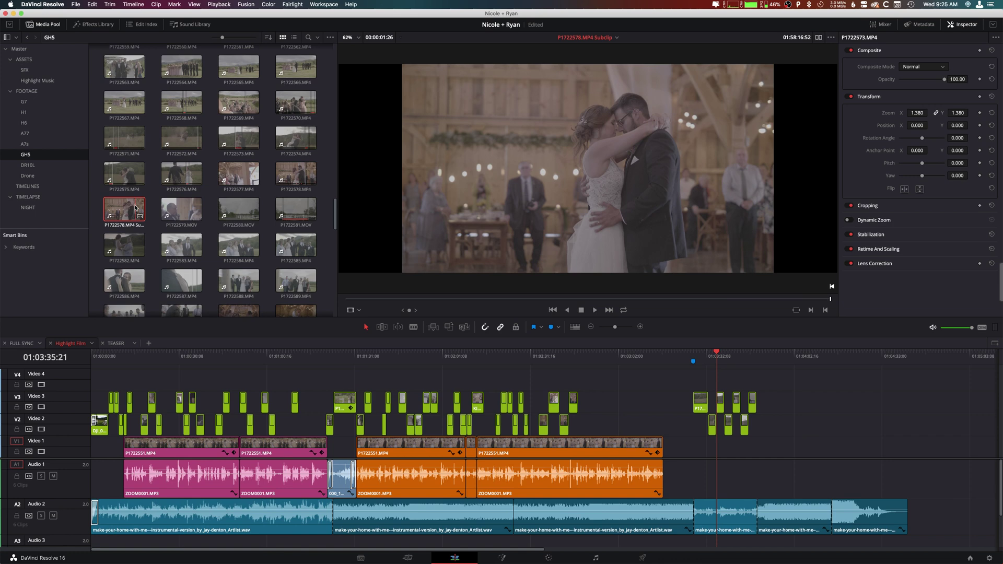
- Open the G7 bin and load ceremony clip P1050010.MP4 into the viewer
scroll(214, 204, up, 10)
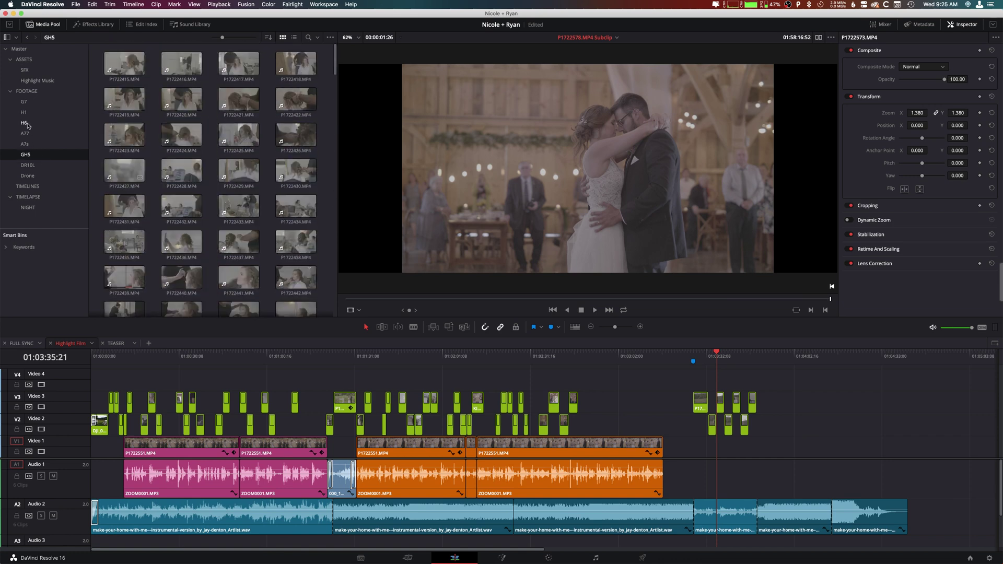
click(30, 101)
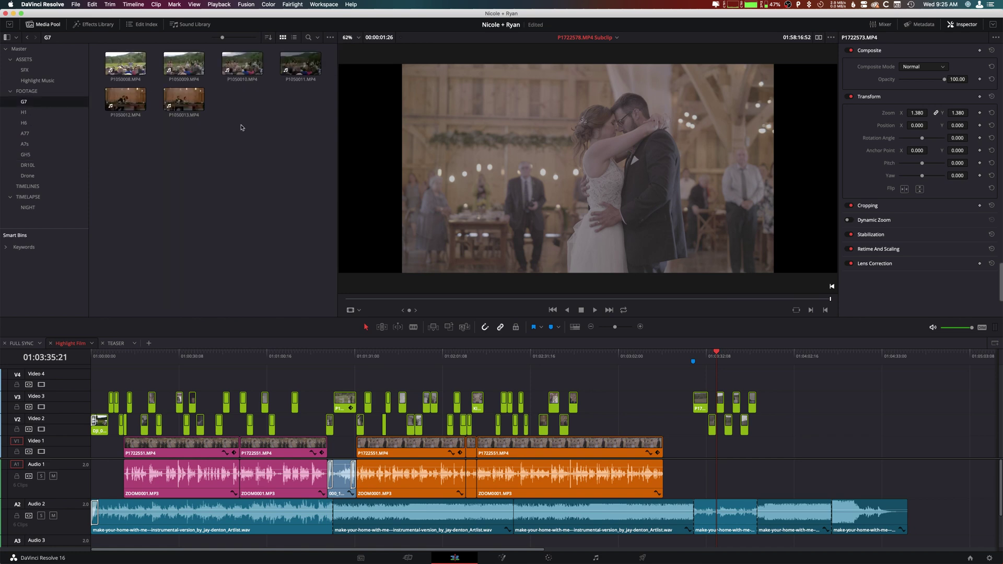
click(240, 69)
double_click(240, 68)
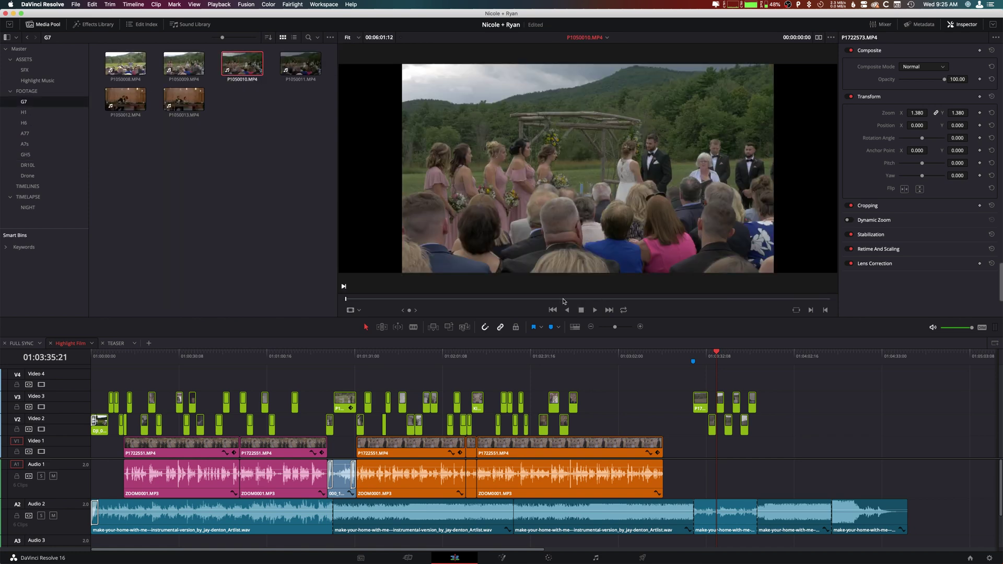
- Mark a range about three minutes into P1050010.MP4 and create the first subclip
drag(565, 299, 587, 302)
key(space)
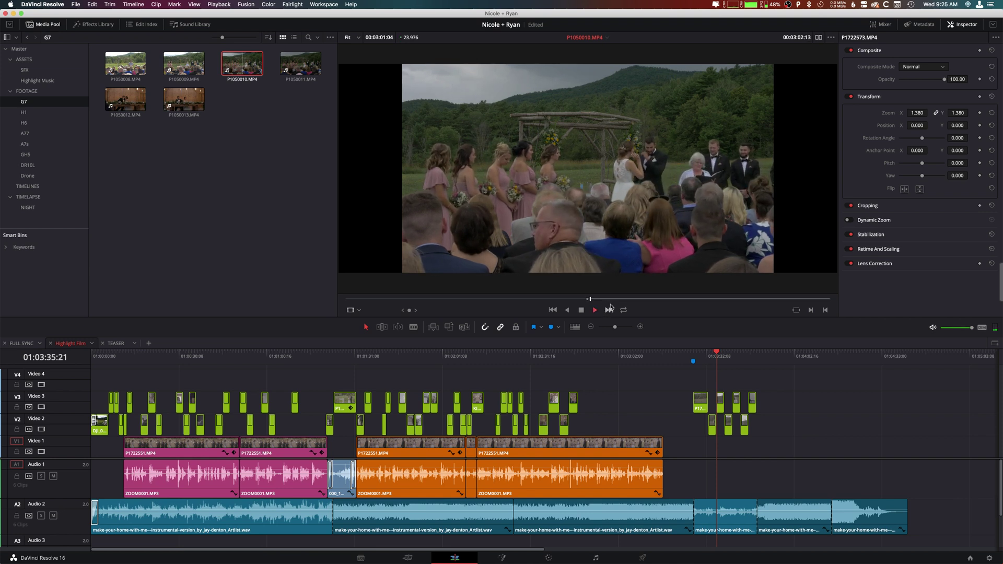
key(o)
key(space)
right_click(597, 299)
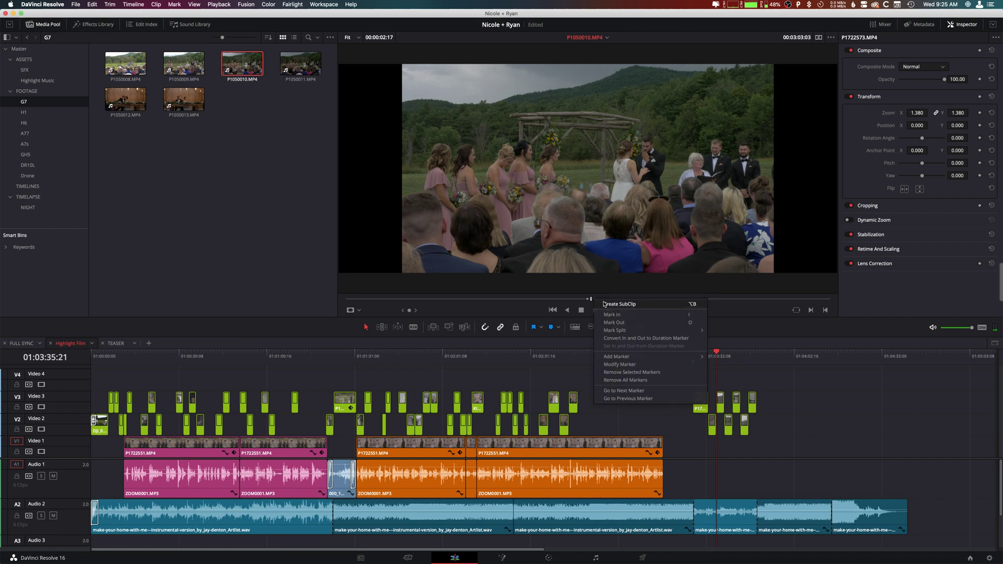
click(611, 304)
- Mark In and Out around 3:17 and create the second subclip
click(613, 300)
key(space)
key(i)
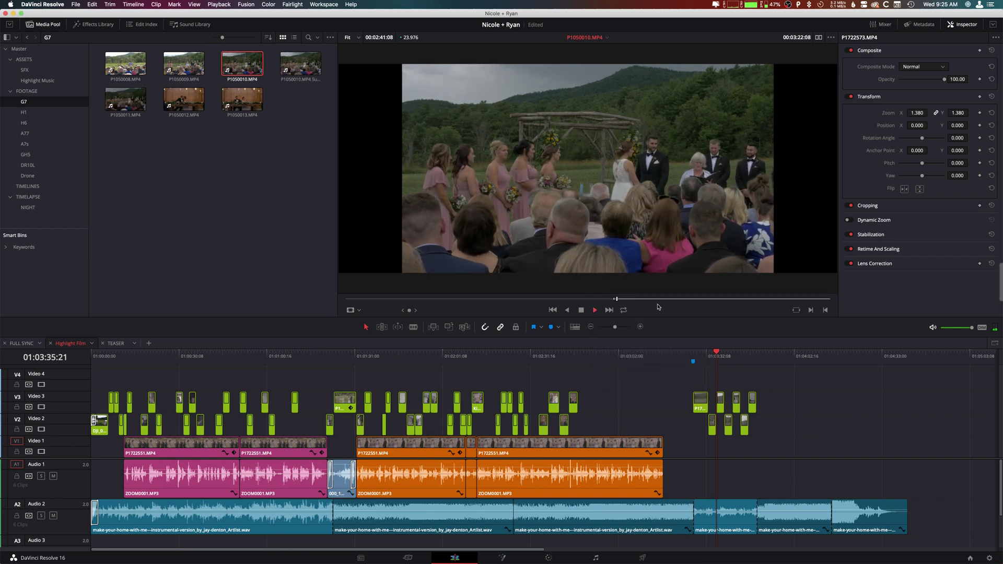
key(o)
key(space)
right_click(631, 300)
click(657, 304)
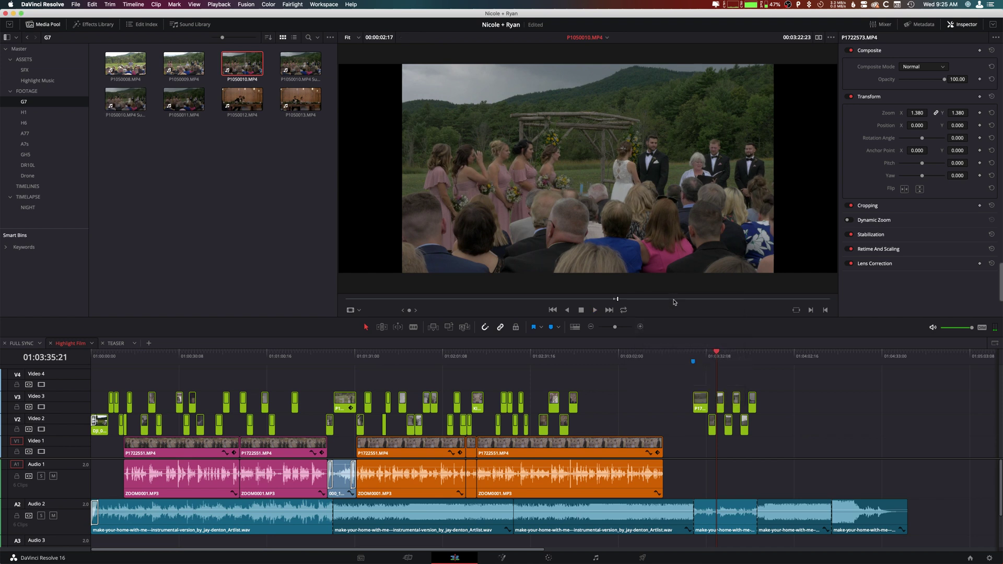
- Mark In and Out around 4:11 and create the third subclip
click(682, 300)
key(space)
key(i)
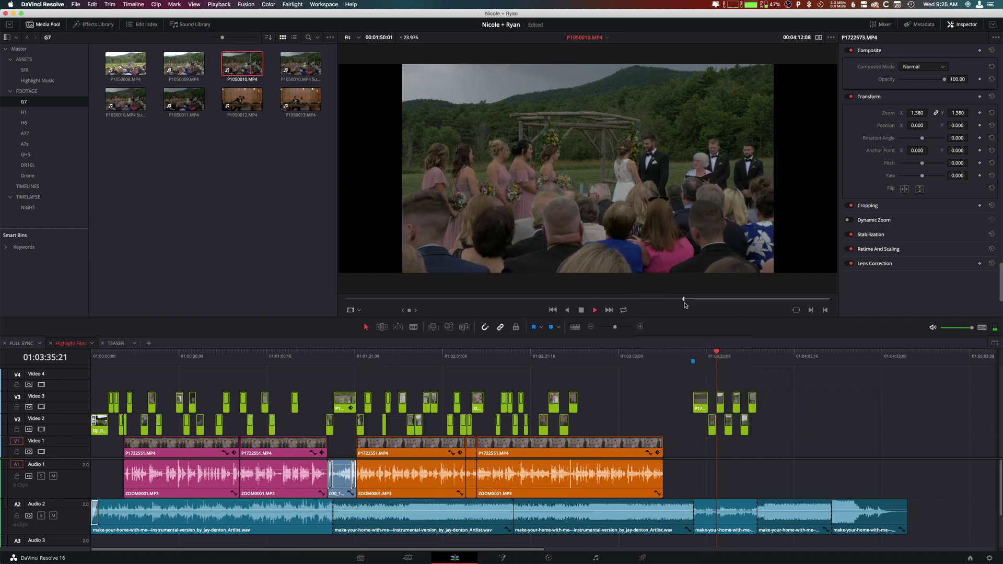
key(o)
key(space)
right_click(700, 299)
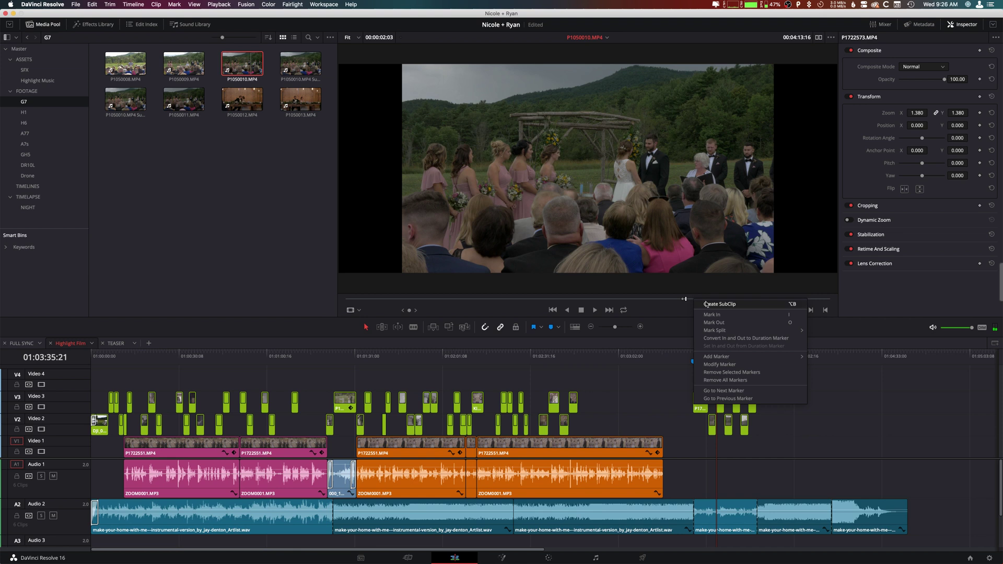
click(725, 304)
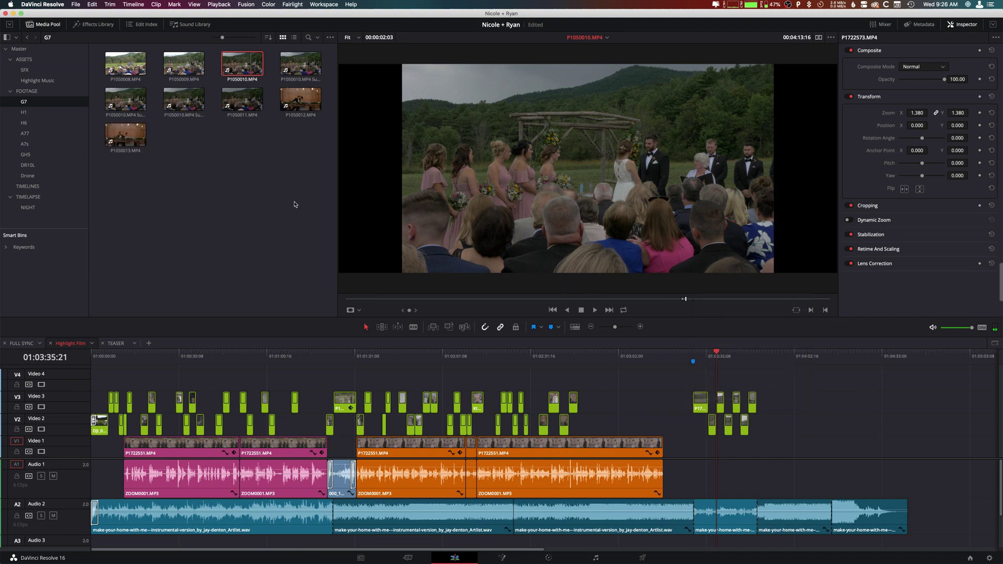
- Switch the G7 bin to List View to see the subclips' start, end and duration
click(294, 37)
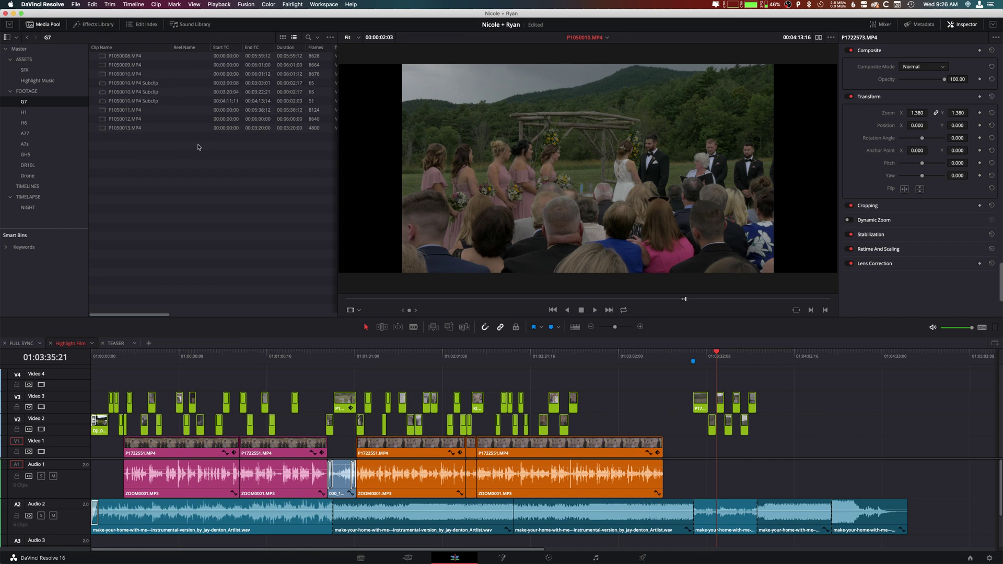
- Rename the three P1050010.MP4 Subclip entries to 'Crying', 'Clip 2' and 'Clip 3'
click(150, 84)
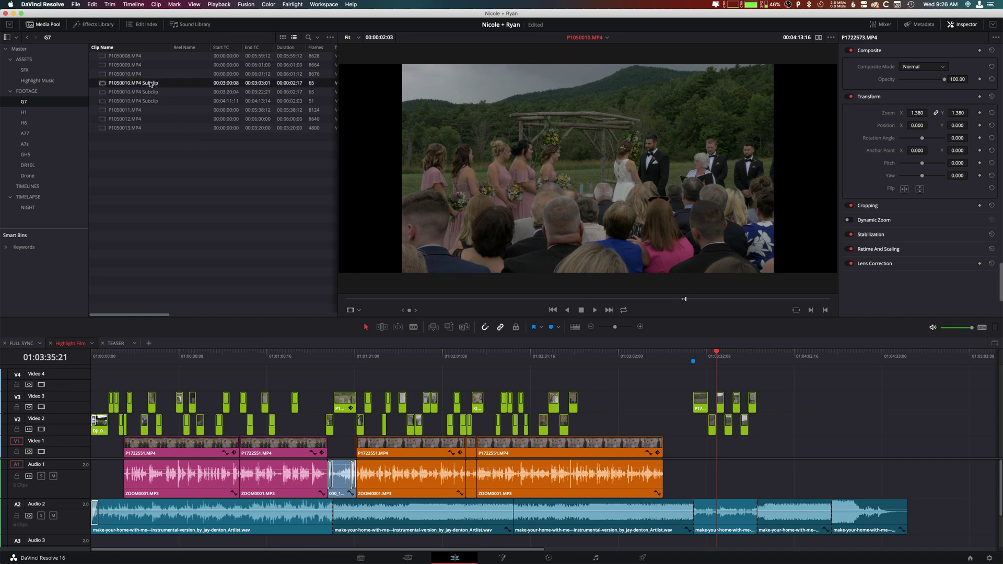
click(151, 84)
text(Crying)
key(Return)
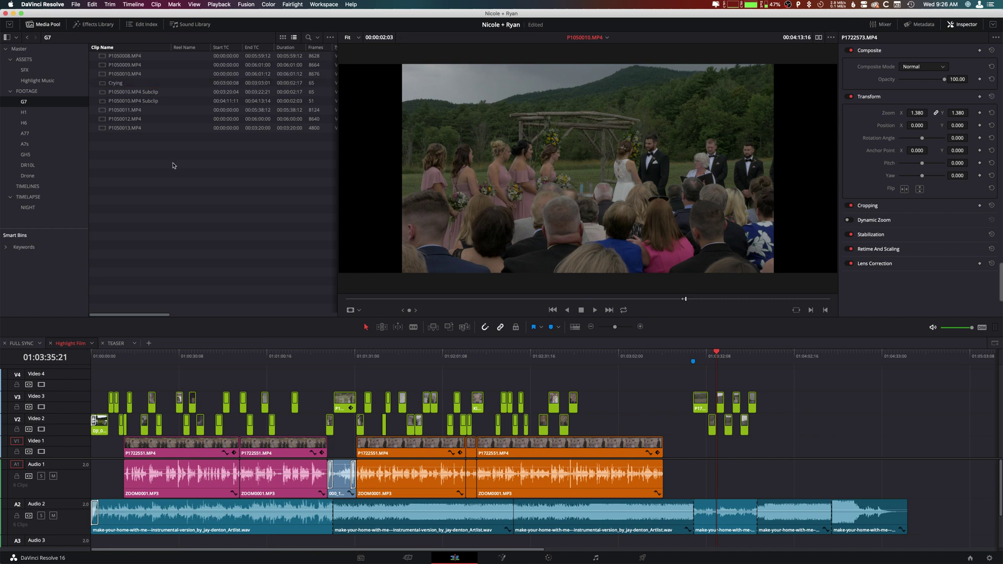
click(153, 92)
click(153, 92)
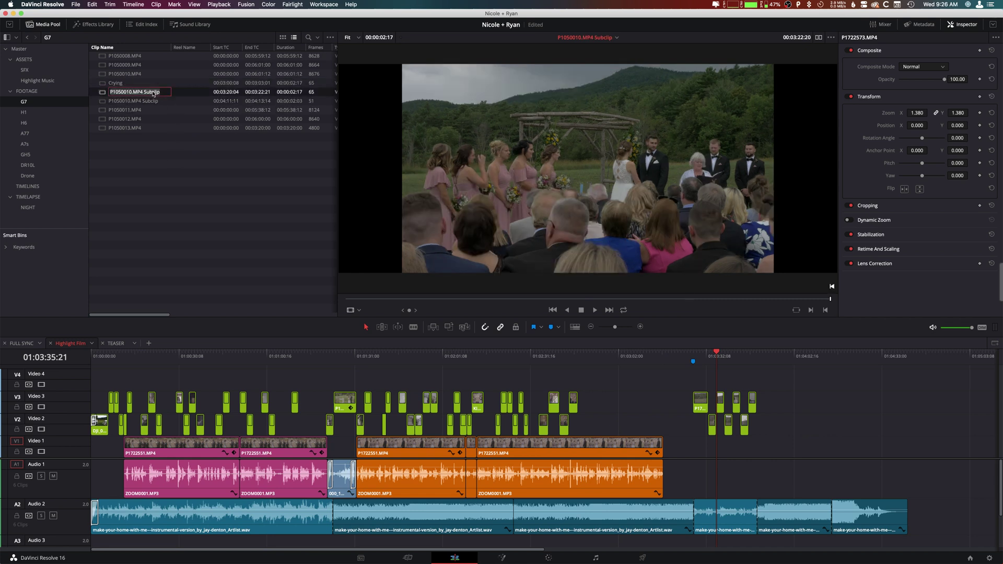
text(Clip 2)
key(Return)
click(156, 101)
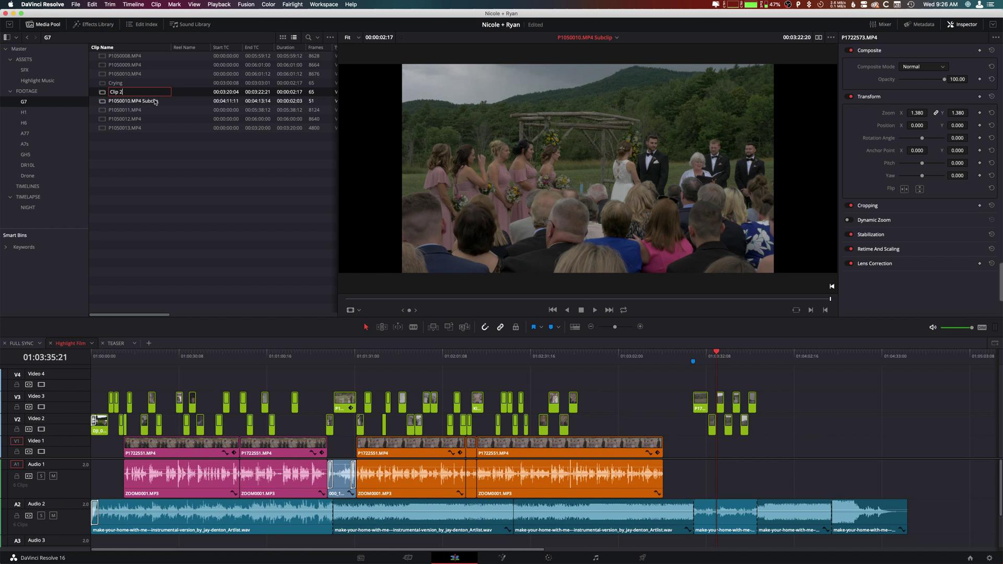
click(155, 101)
text(Clip 3)
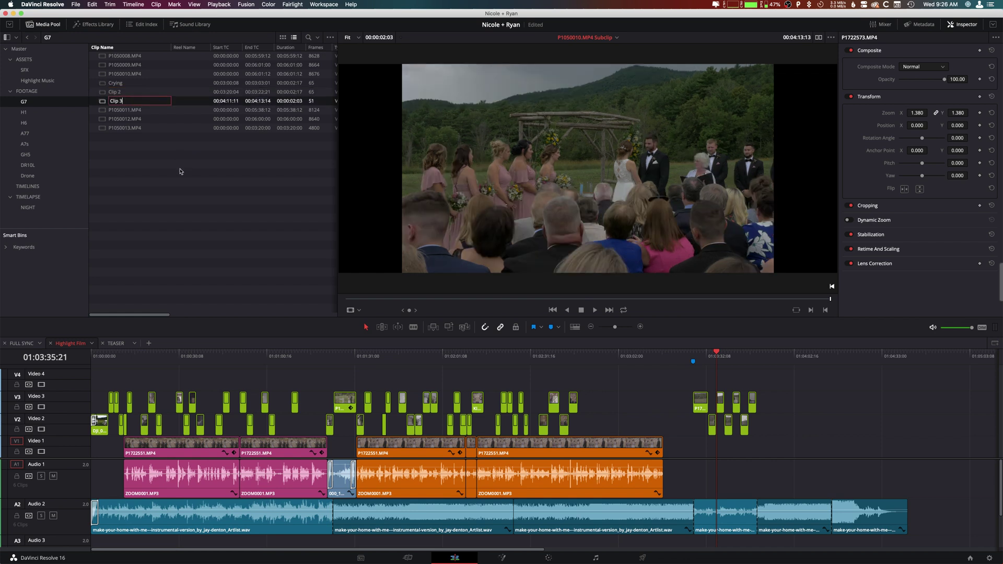
key(Return)
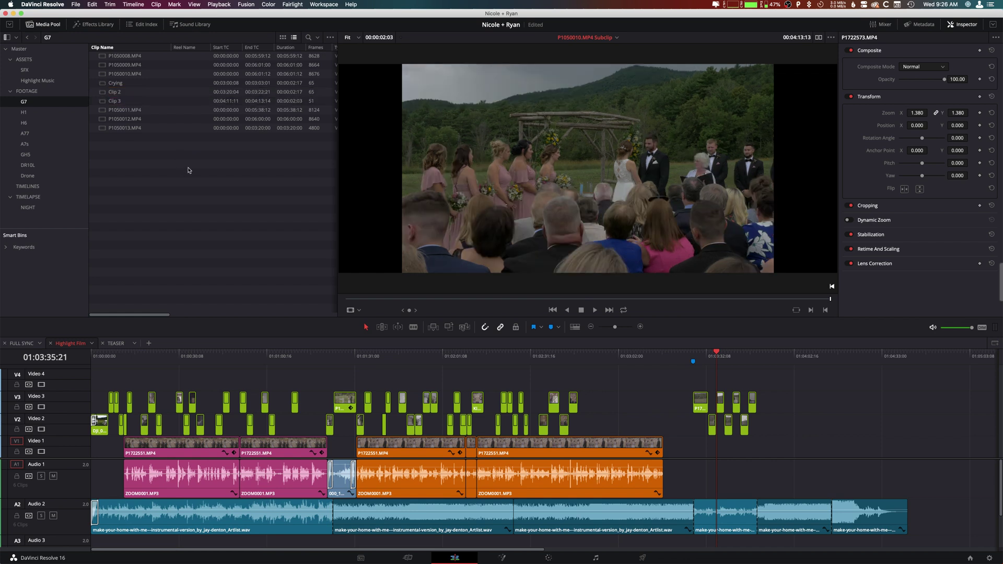
- Delete the Crying, Clip 2 and Clip 3 subclips and return the G7 bin to Thumbnail View
key(Down)
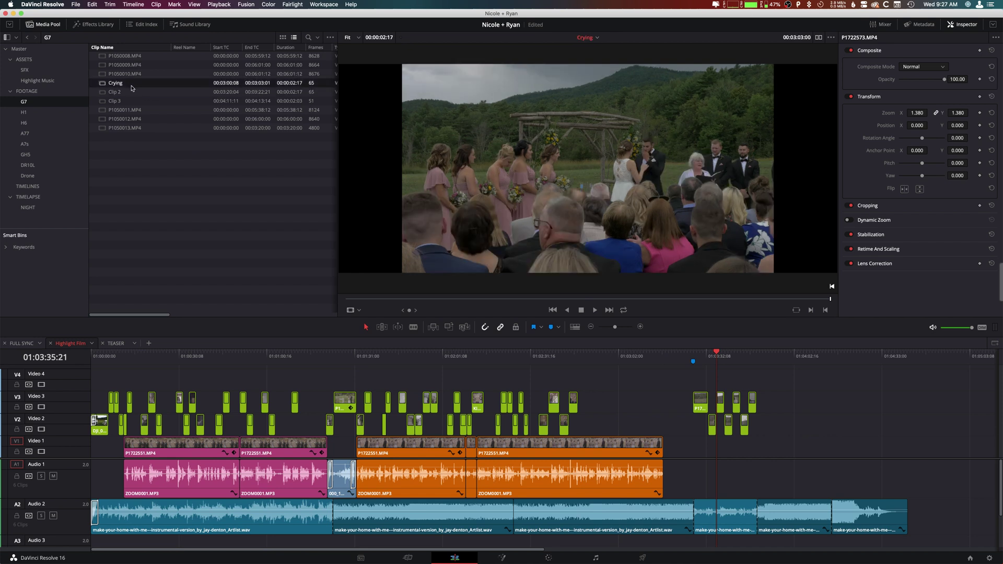
click(115, 91)
click(125, 104)
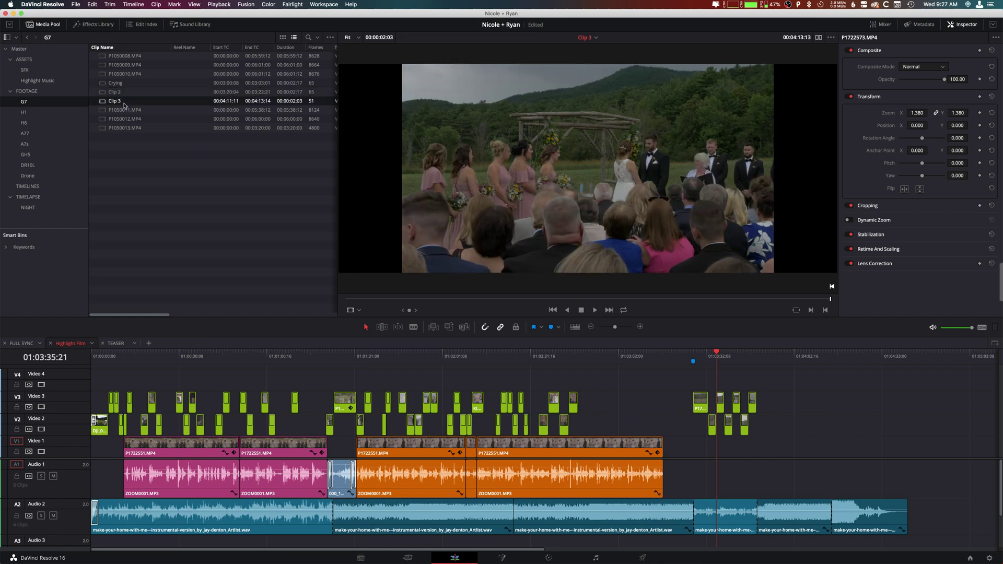
shift+click(123, 84)
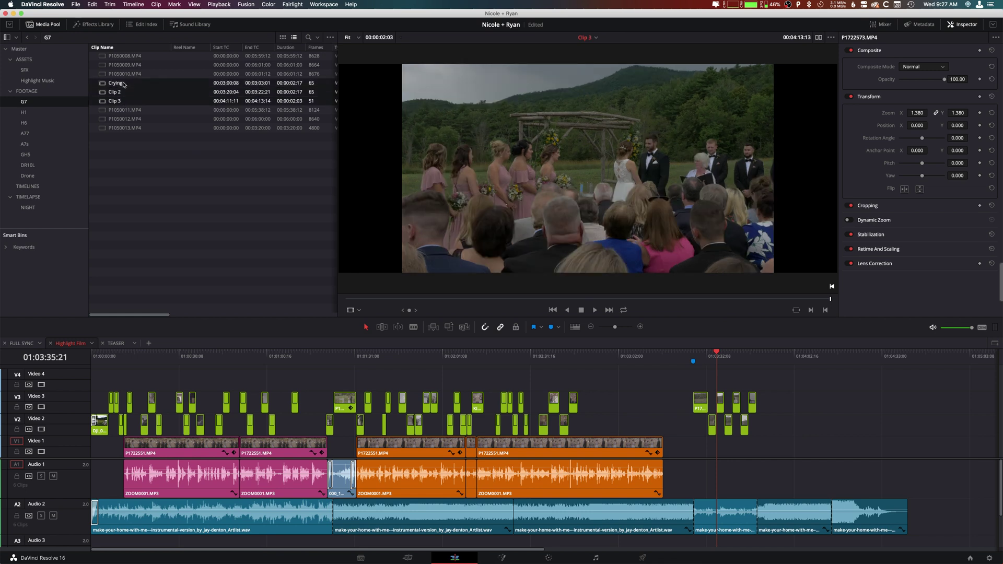
key(BackSpace)
click(571, 309)
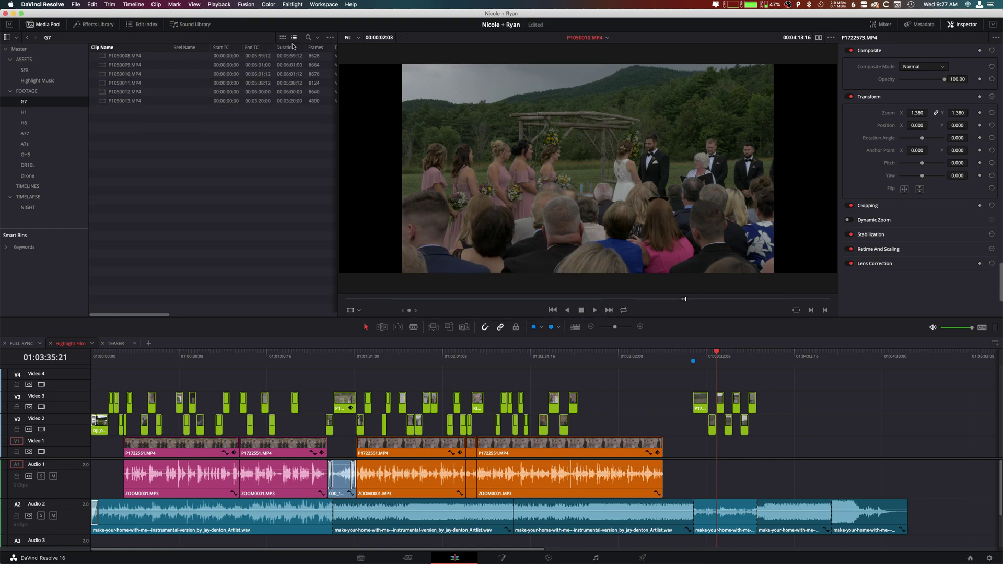
click(283, 37)
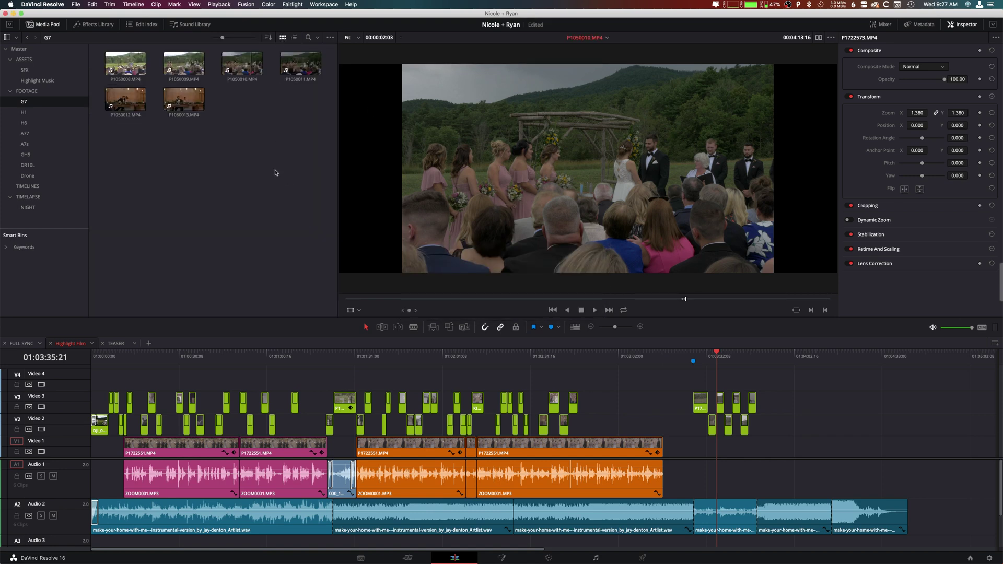